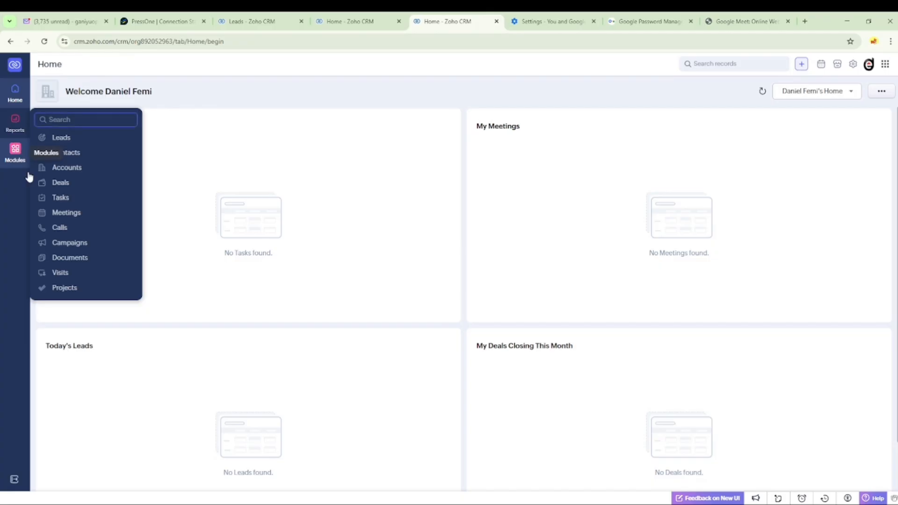
Open the LFT LTD lead's record from the Leads module and review its lead information
mouse_move(15, 153)
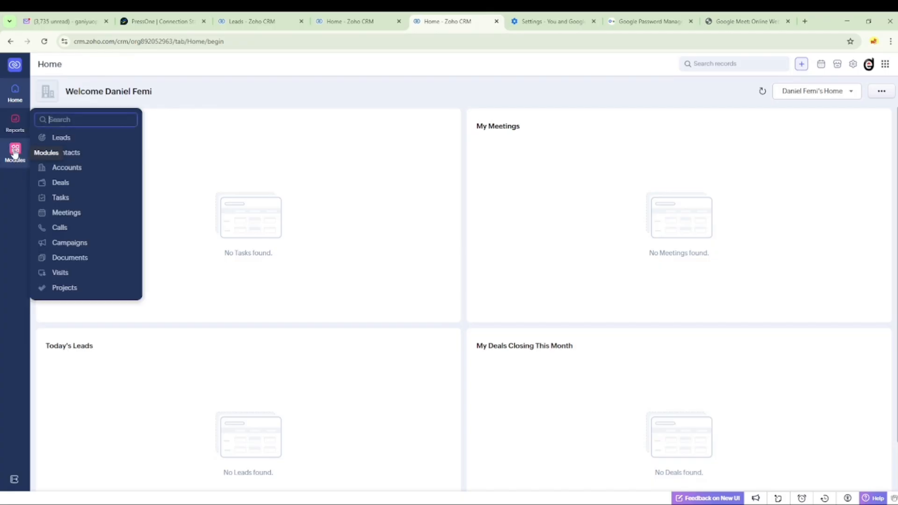
left_click(62, 140)
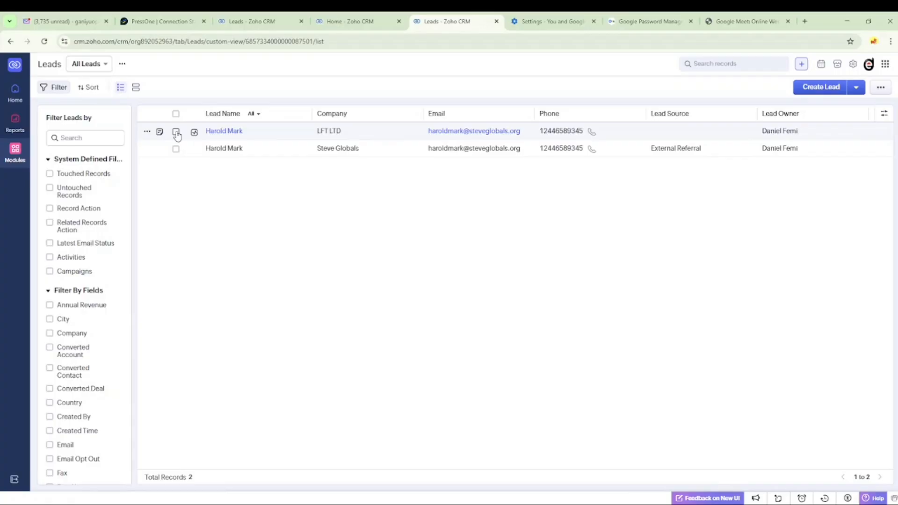
left_click(228, 133)
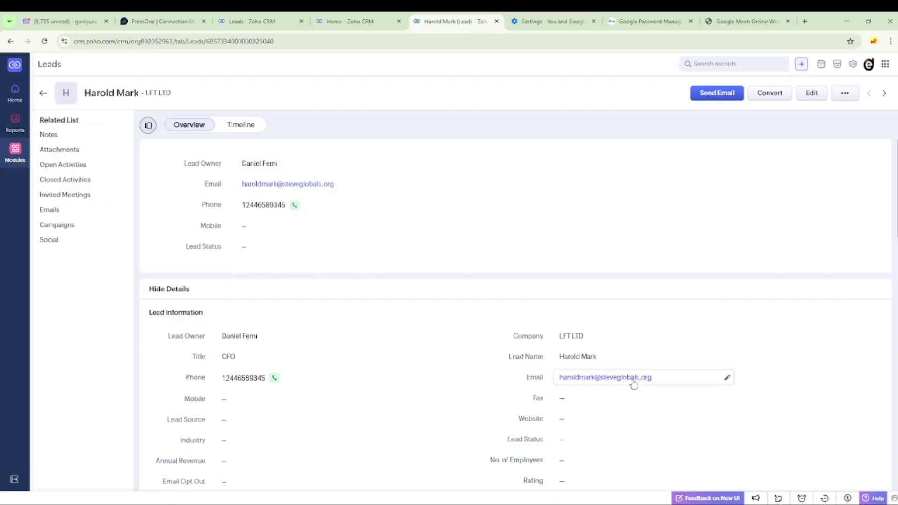
scroll(633, 383, "down", 3)
mouse_move(589, 381)
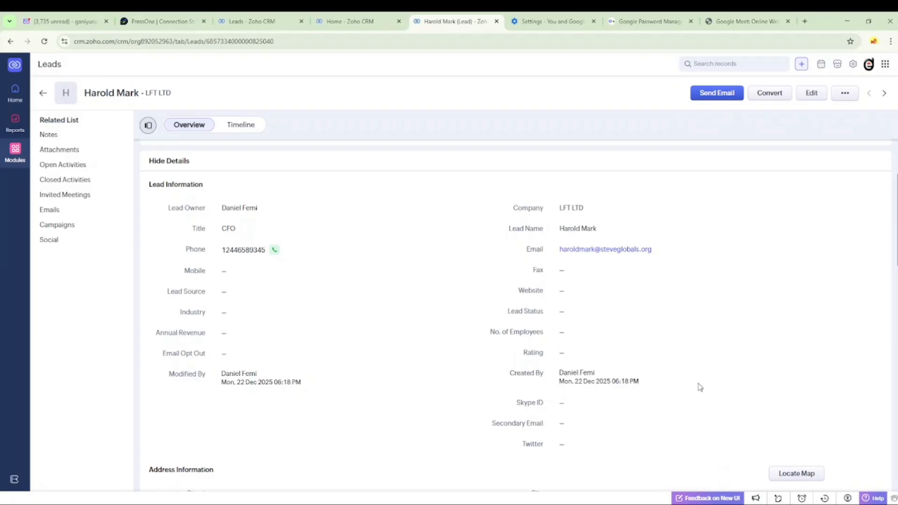
scroll(699, 387, "up", 3)
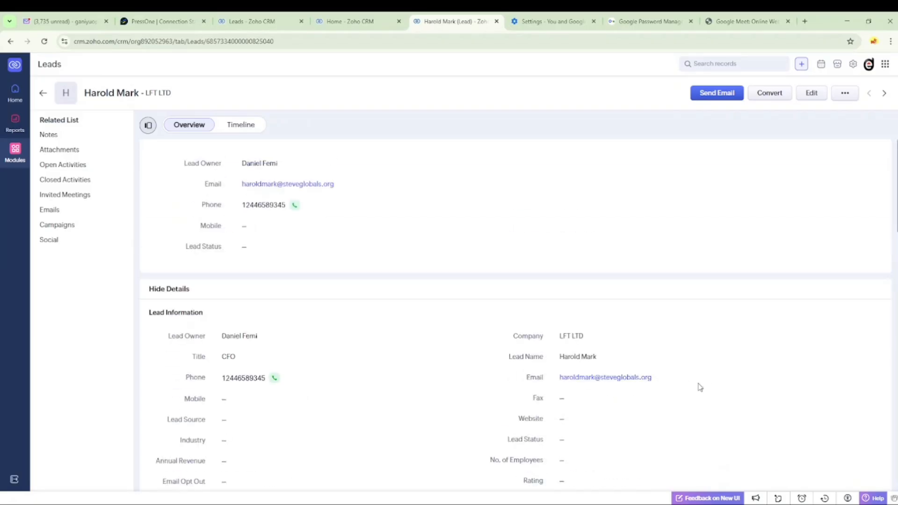
Start converting the lead, include a new deal for the account, and set the deal amount to NGN 450000
left_click(775, 93)
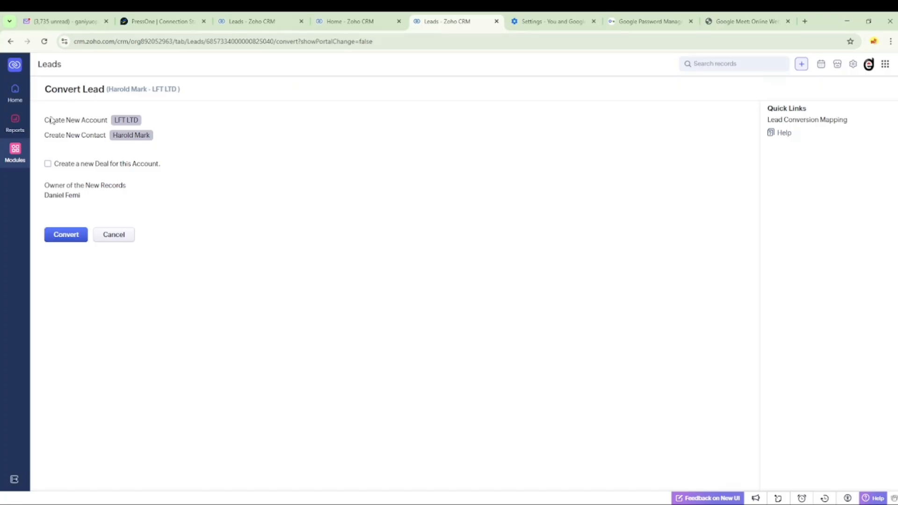
triple_click(78, 117)
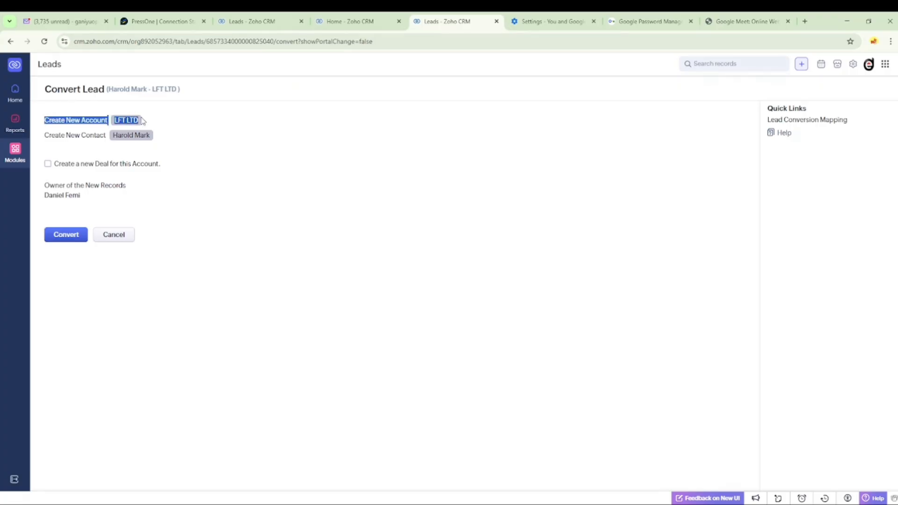
left_click(157, 121)
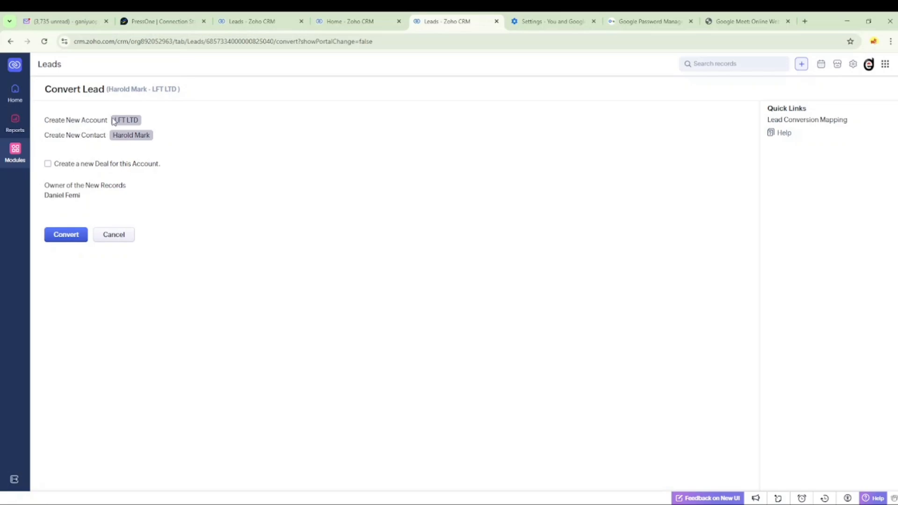
left_click(48, 165)
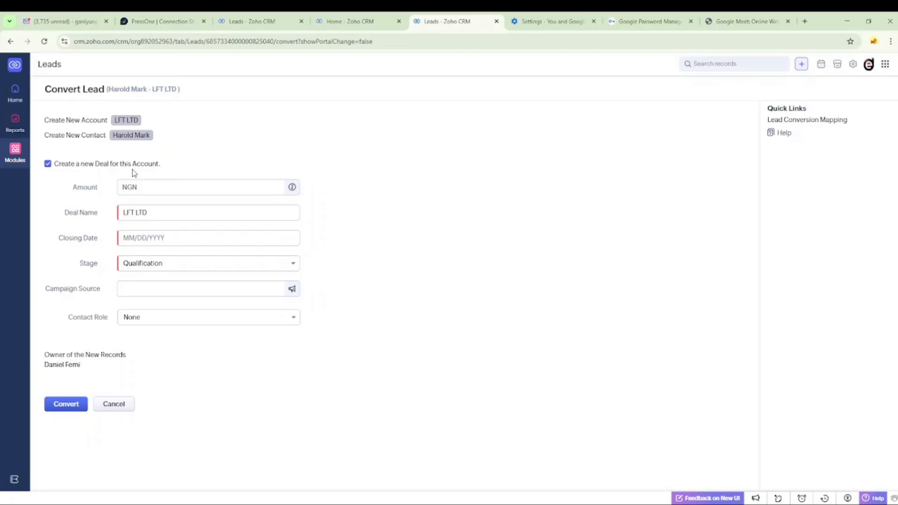
left_click(145, 186)
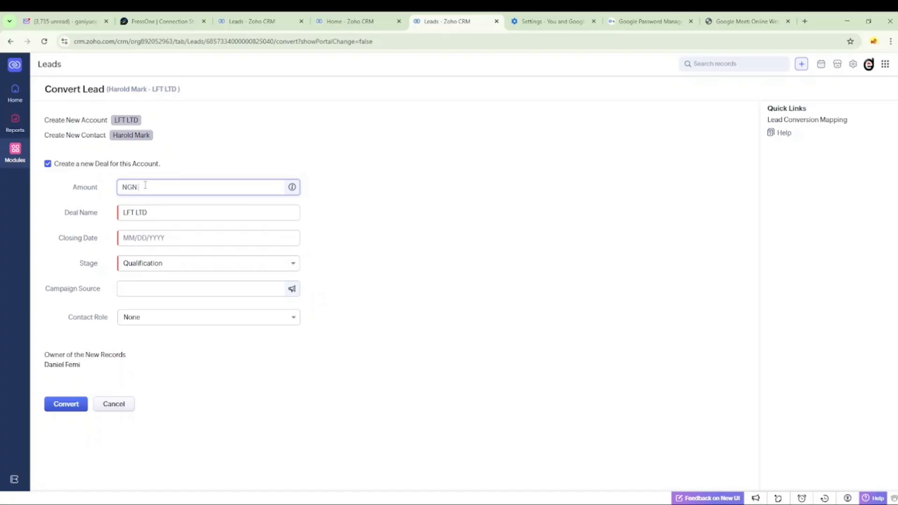
type("450000")
Replace the deal name with "Zoho Books Inmplementation (Elite)"
left_click(166, 214)
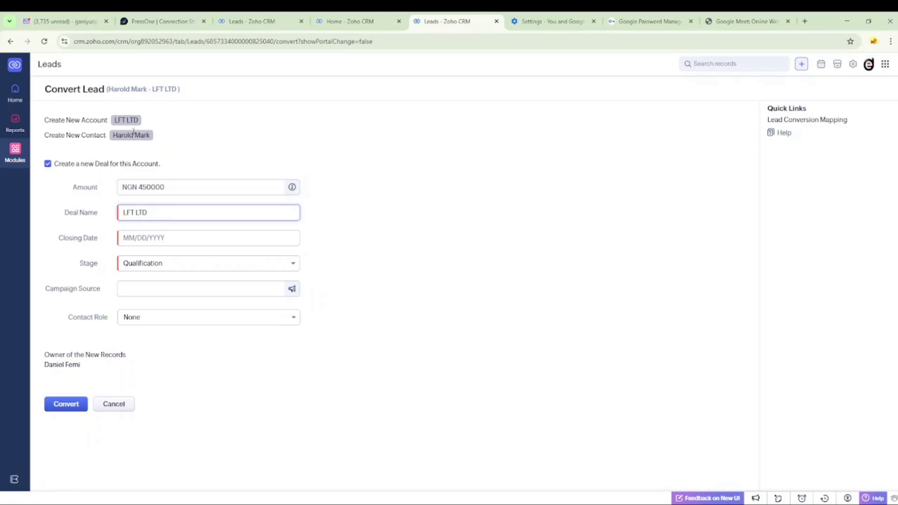
key("BackSpace")
key("BackSpace")
key("BackSpace")
key("BackSpace")
key("BackSpace")
key("BackSpace")
key("BackSpace")
type("Zoho Books Inmplementation")
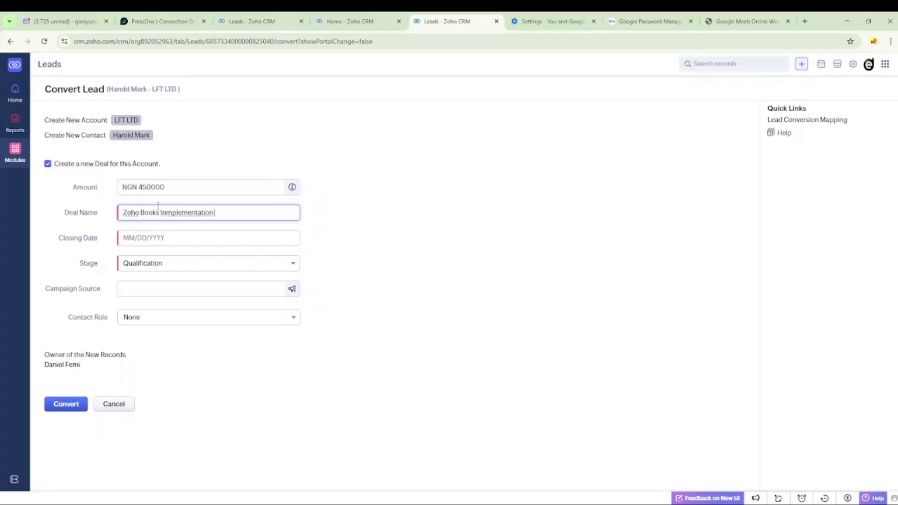
type(" 9")
key("BackSpace")
type("(Elite")
Set the deal's closing date to 02/23/2026 and its stage to Qualification
left_click(156, 234)
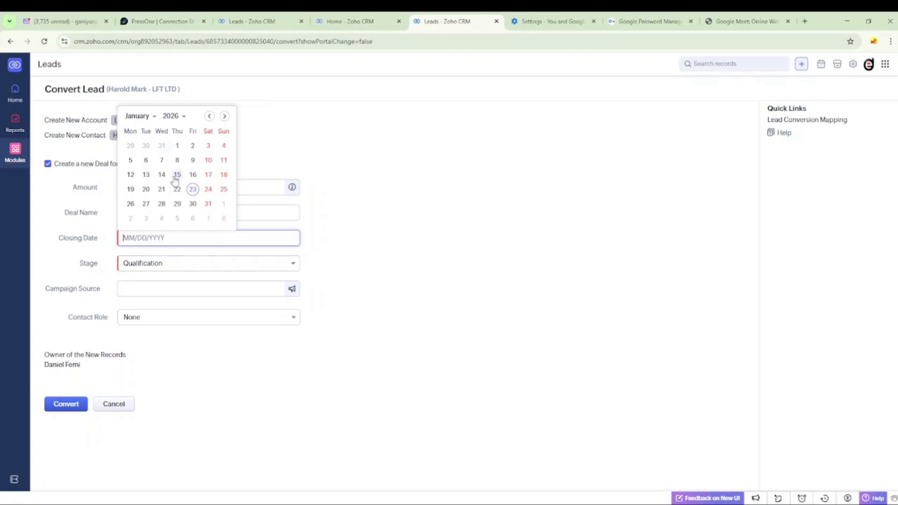
left_click(225, 117)
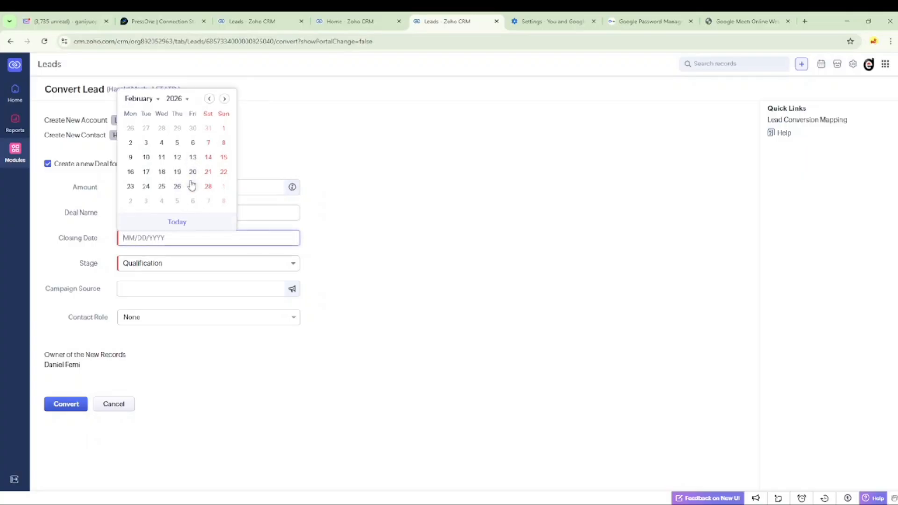
left_click(130, 186)
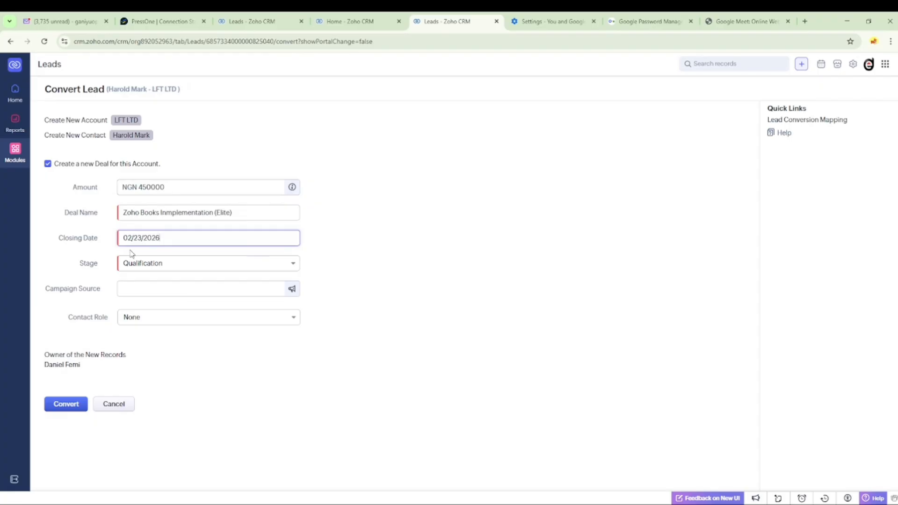
left_click(169, 267)
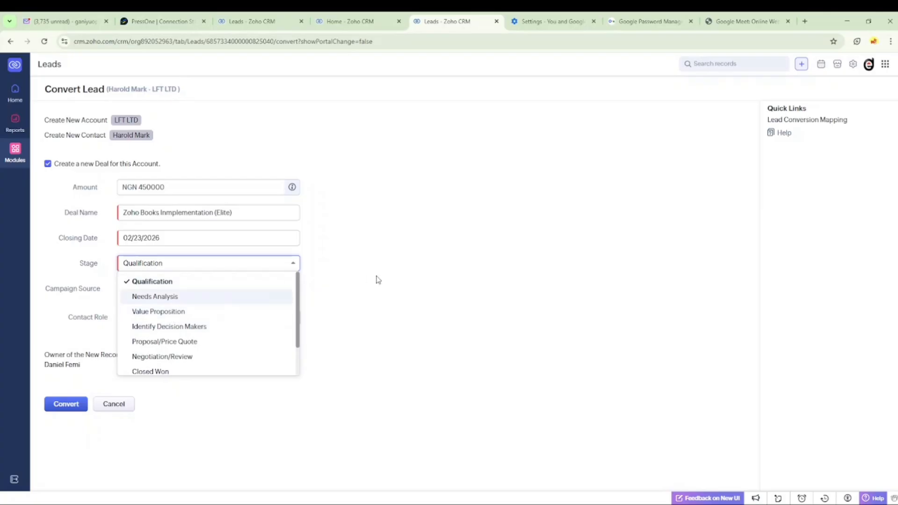
left_click(237, 280)
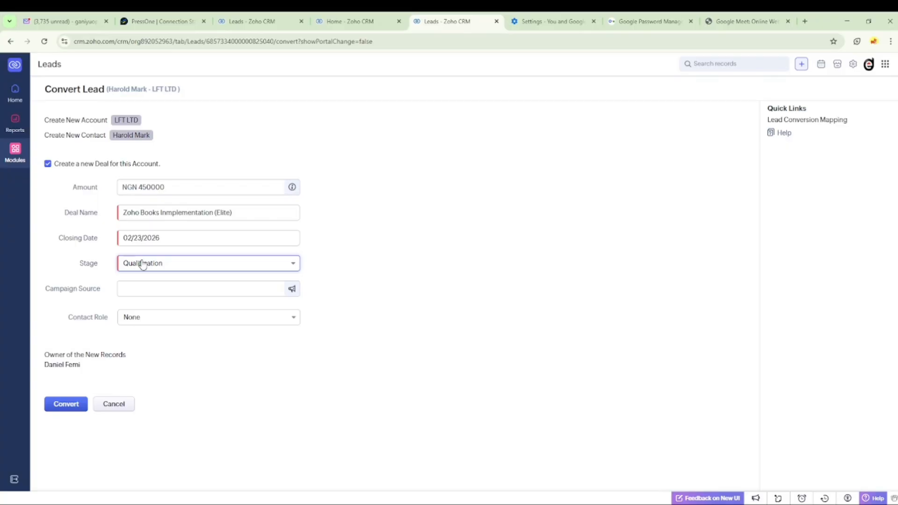
left_click(148, 306)
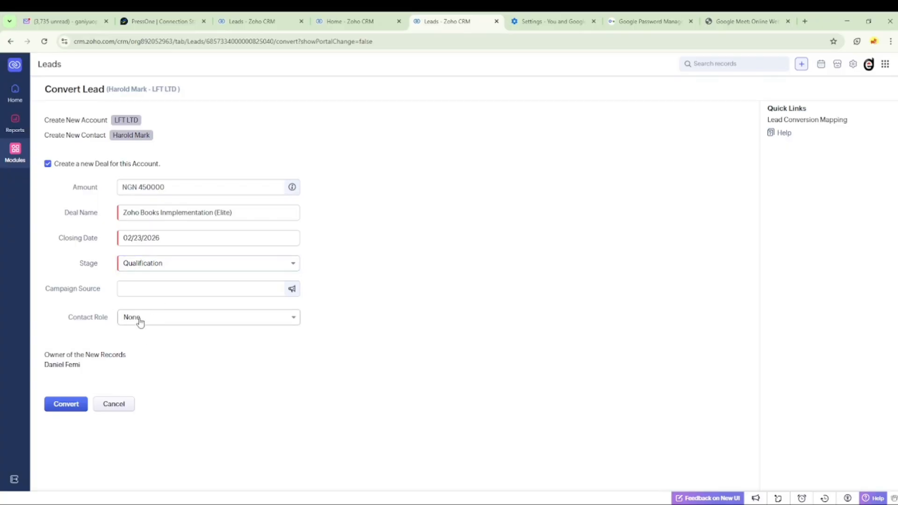
Set the contact role to Decision Maker and convert the lead
left_click(139, 321)
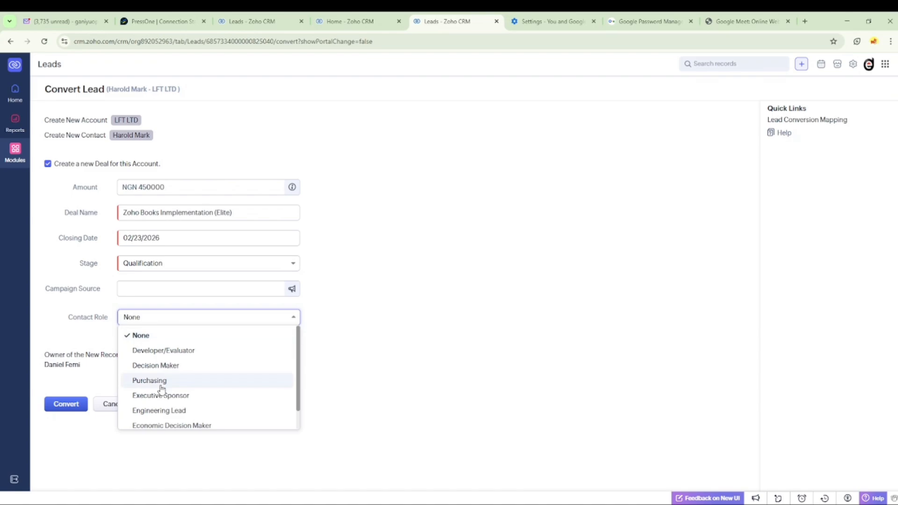
scroll(161, 389, "down", 1)
scroll(162, 355, "up", 1)
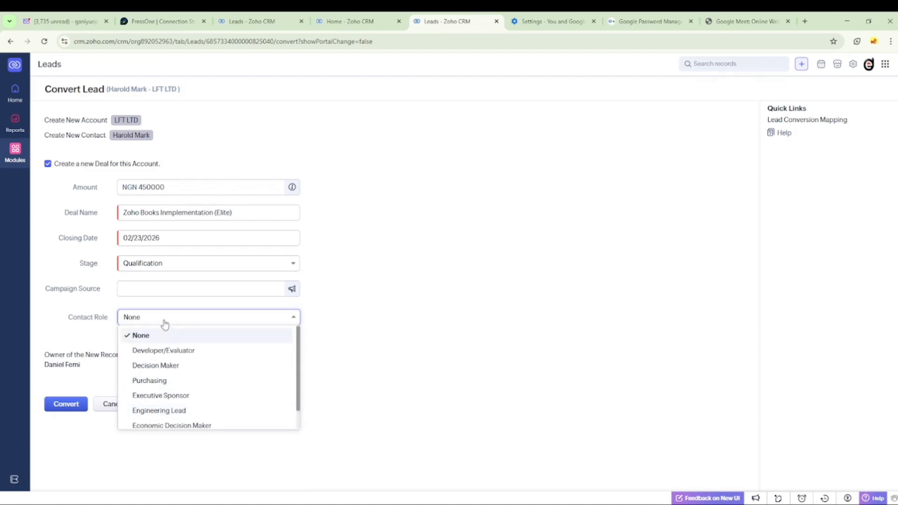
left_click(156, 367)
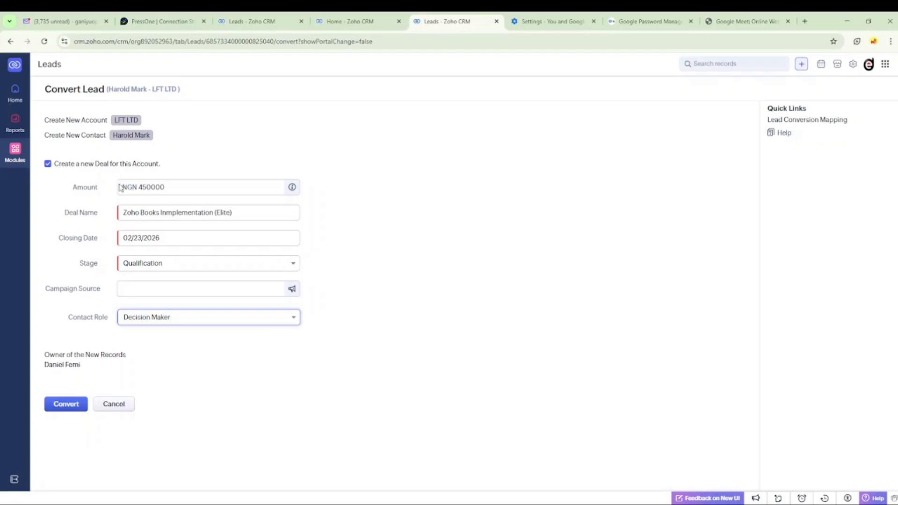
left_click(63, 401)
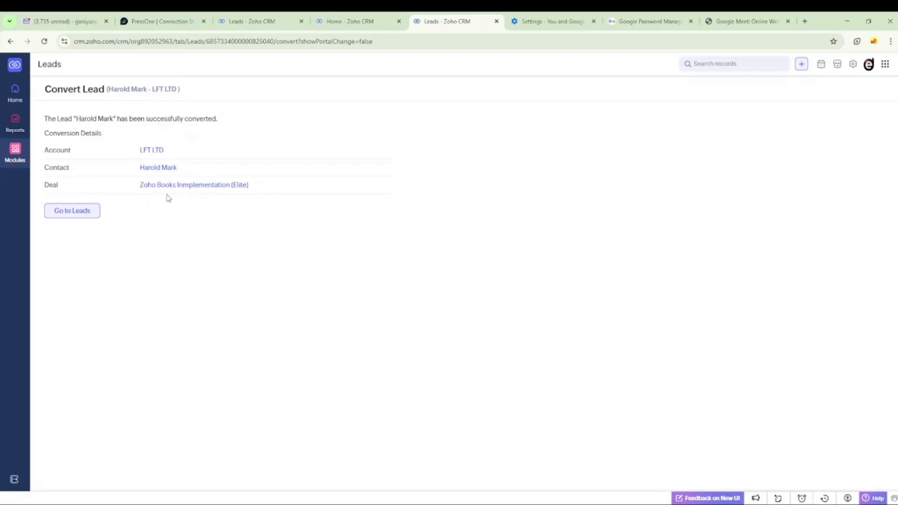
Return to the leads list, then open the converted LFT LTD contact in the Contacts module and review its details
left_click(71, 215)
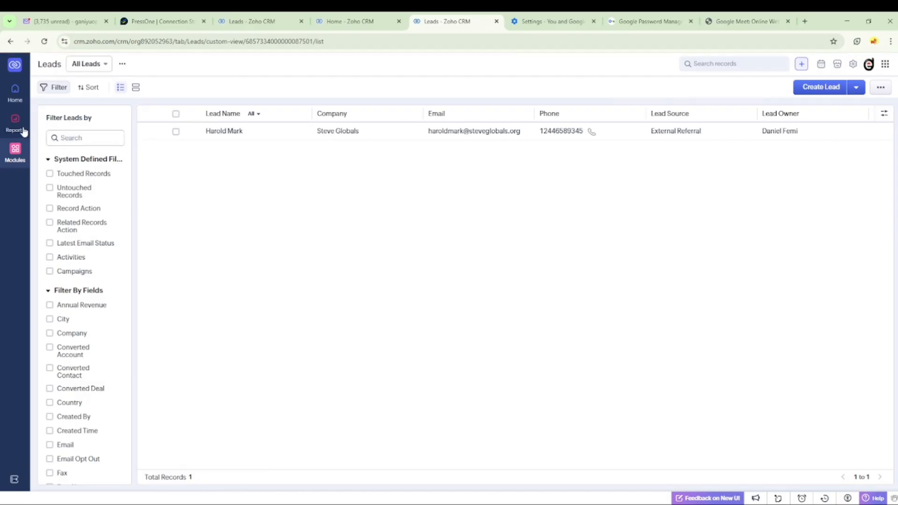
left_click(7, 157)
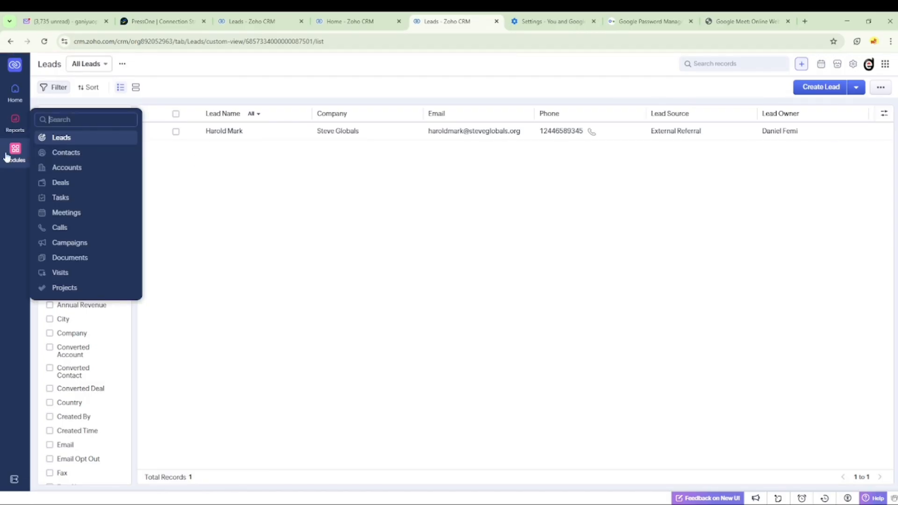
left_click(60, 159)
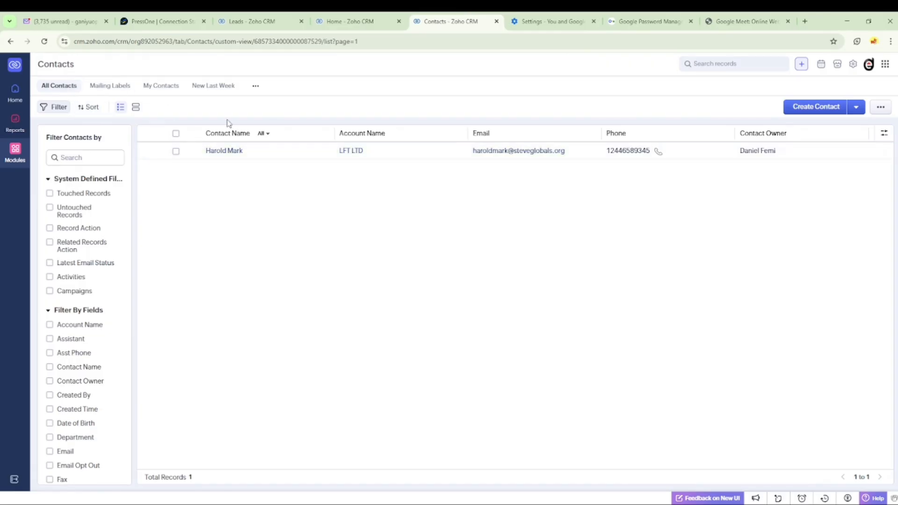
left_click(212, 151)
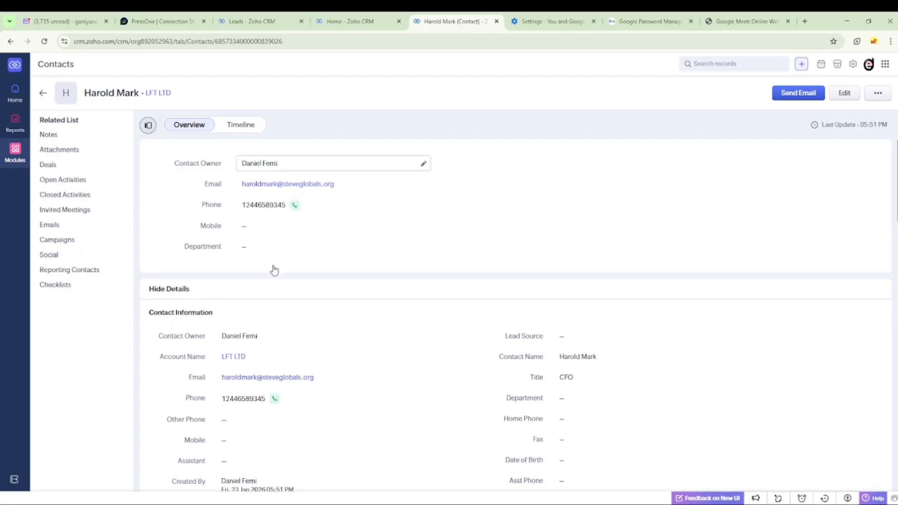
scroll(275, 318, "down", 3)
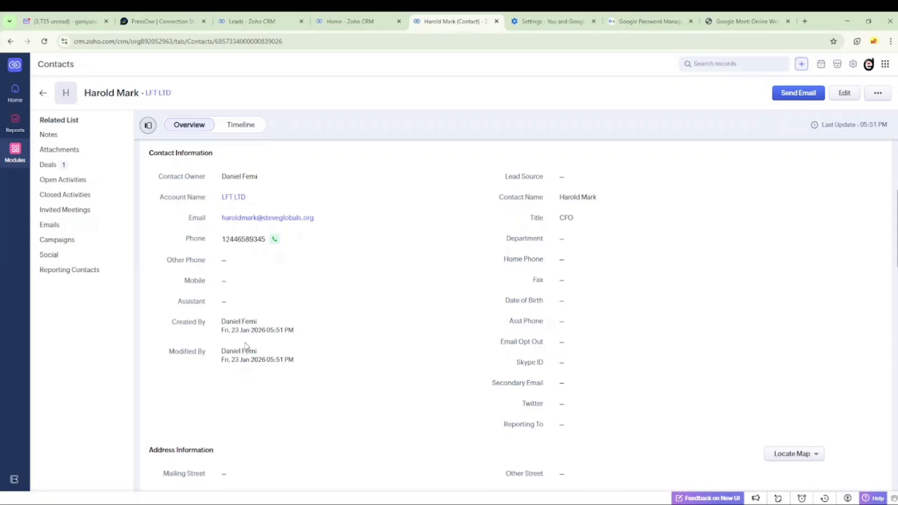
scroll(245, 347, "up", 5)
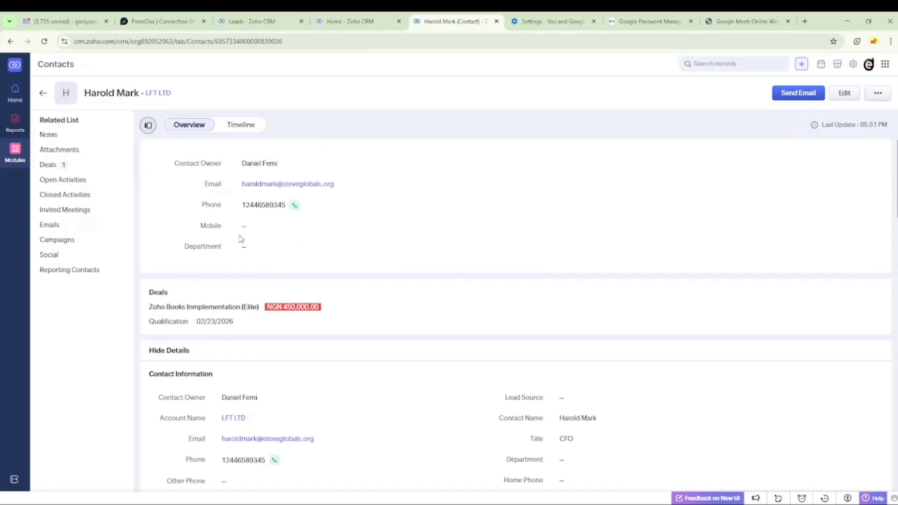
Edit the contact's related deal, correct its name to "Zoho Books Implementation (Elite)", and save it
left_click(52, 169)
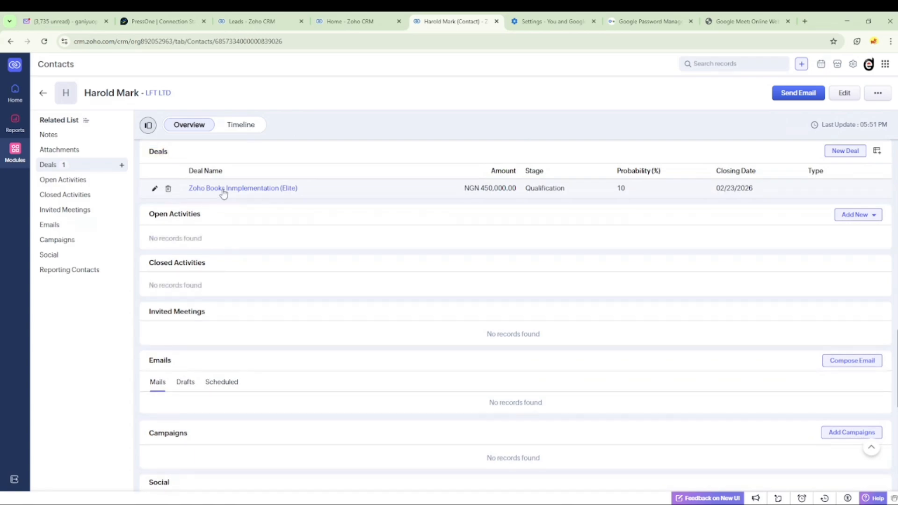
left_click(156, 191)
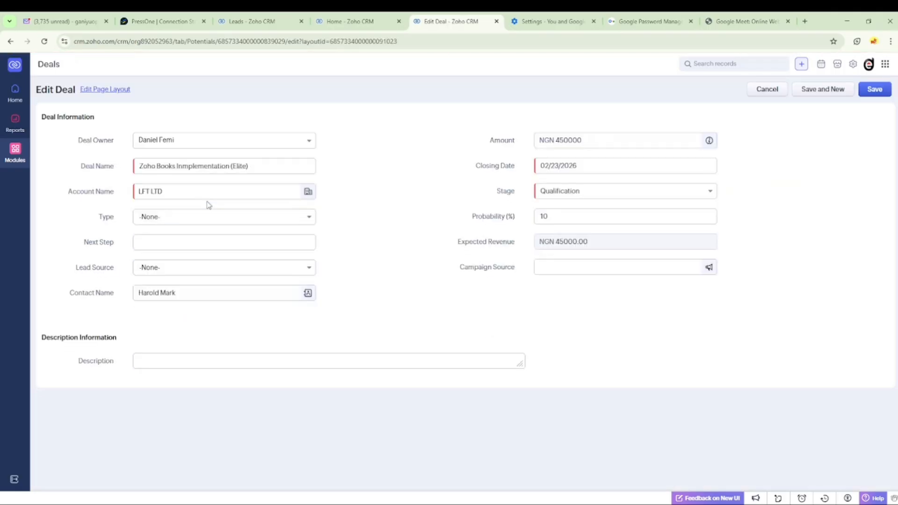
left_click(182, 170)
key("BackSpace")
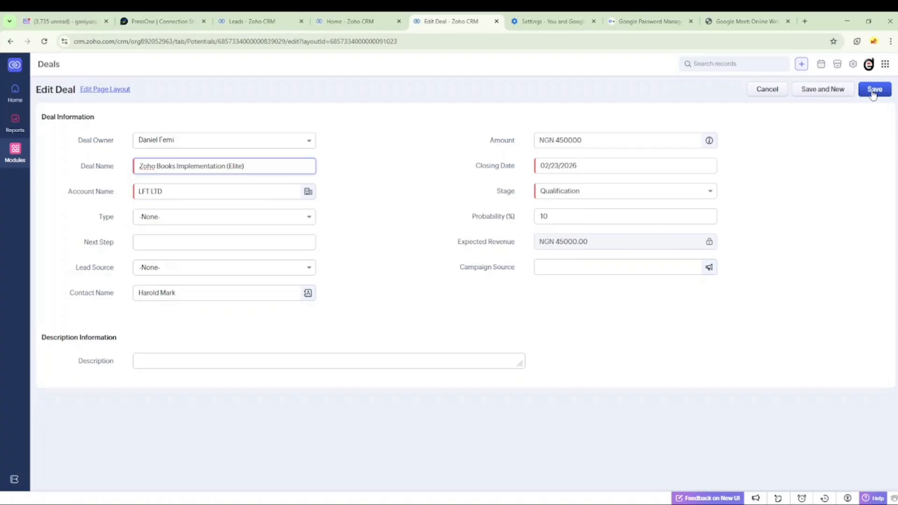
left_click(872, 94)
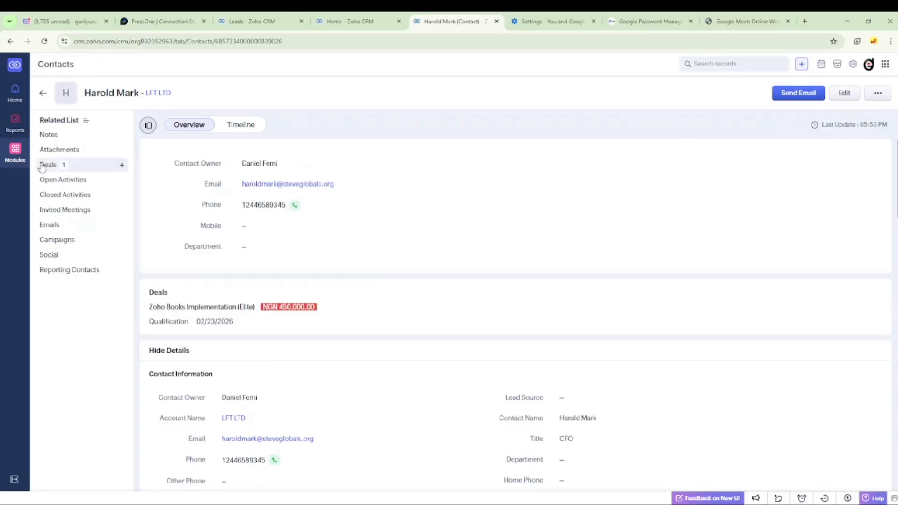
Open the Zoho Books Implementation (Elite) deal from the contact's related deals and review its stage and contact person
left_click(47, 165)
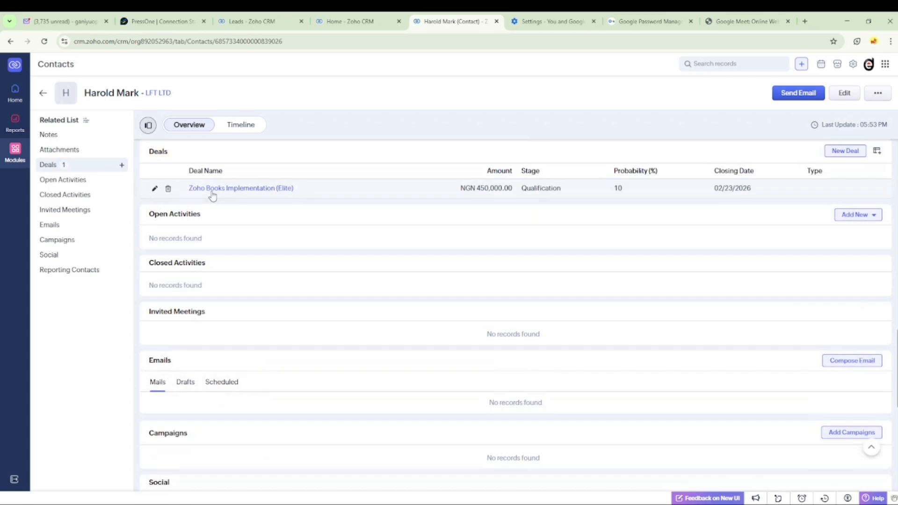
left_click(211, 190)
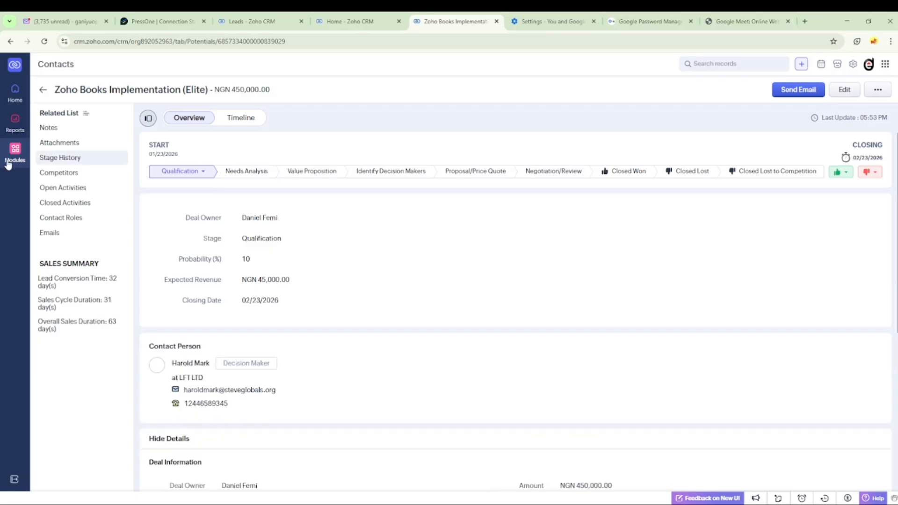
left_click(15, 156)
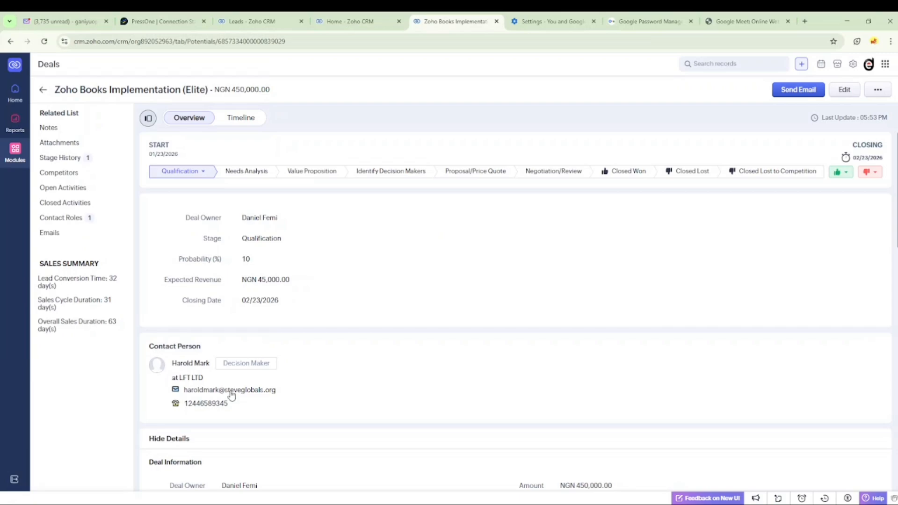
scroll(231, 396, "down", 2)
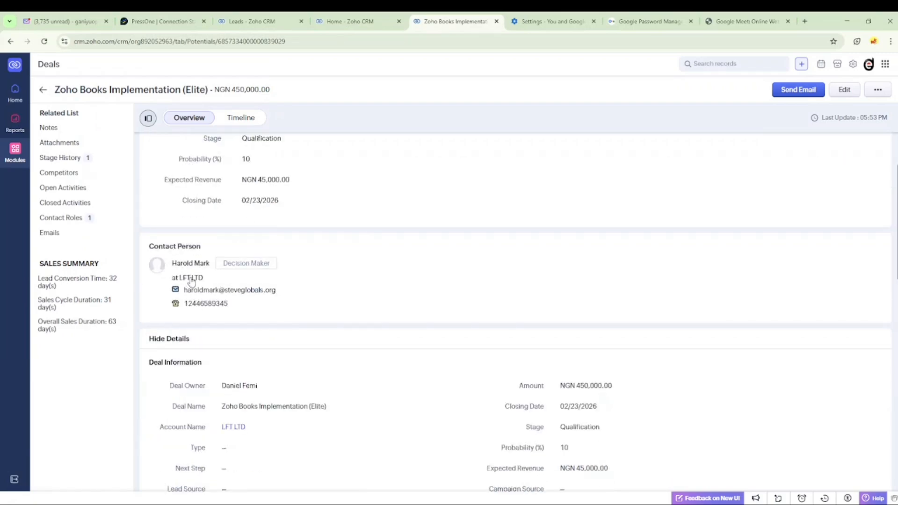
Open the LFT LTD account from the deal's contact person and view the account's related contacts
left_click(190, 279)
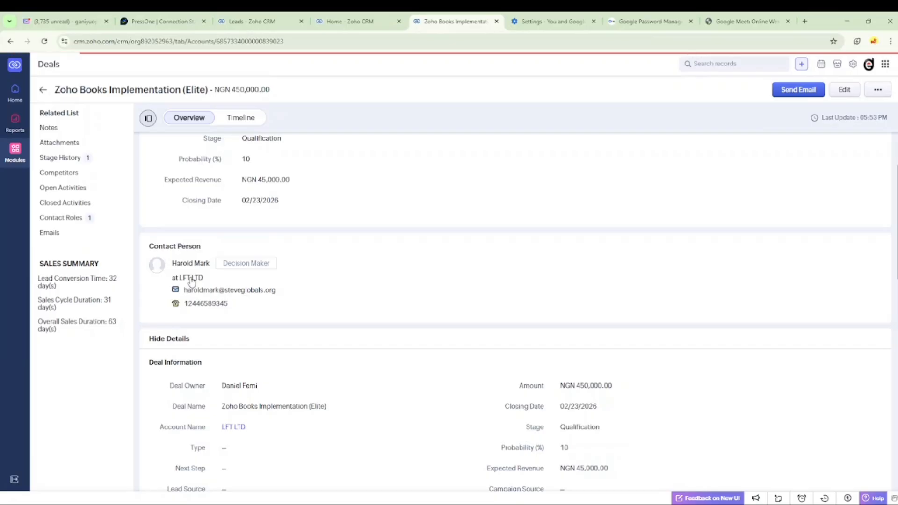
left_click(14, 156)
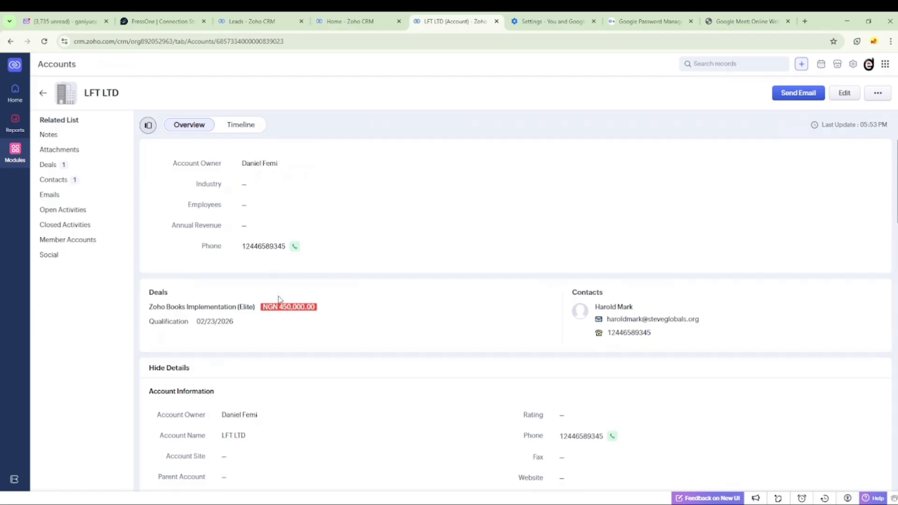
scroll(278, 300, "down", 2)
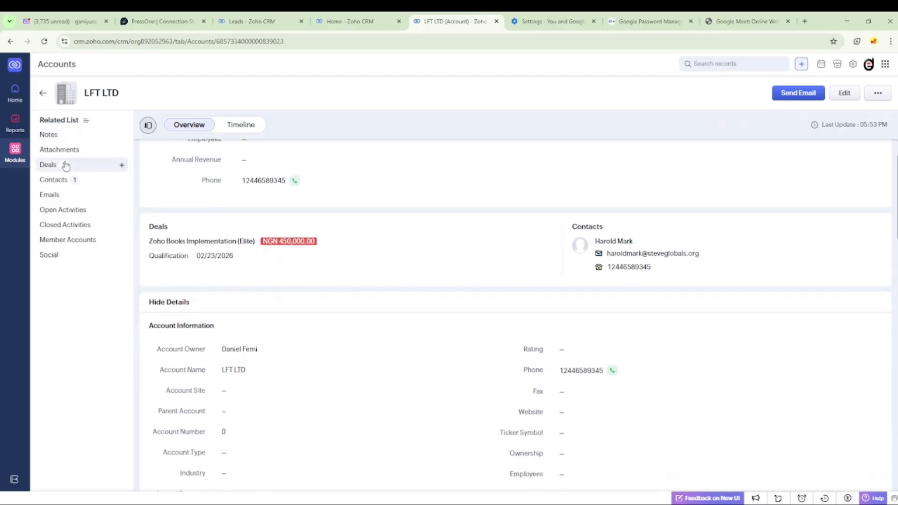
left_click(53, 182)
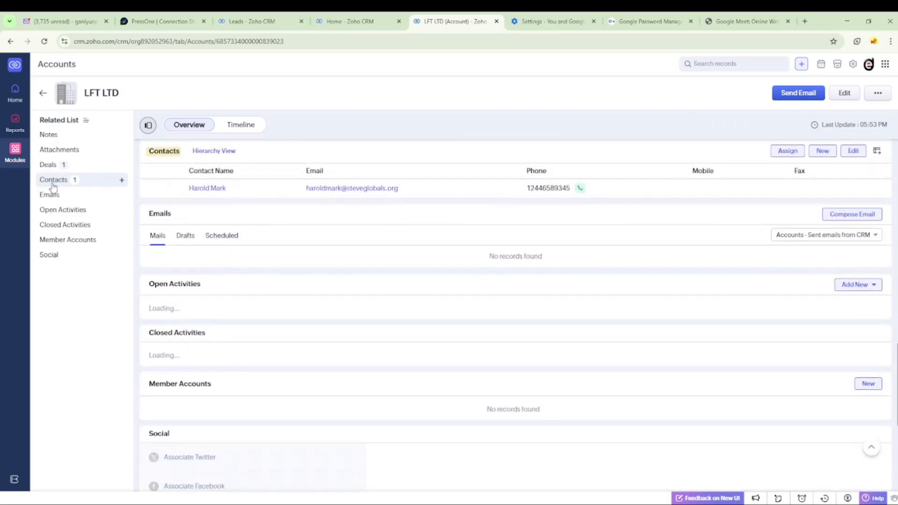